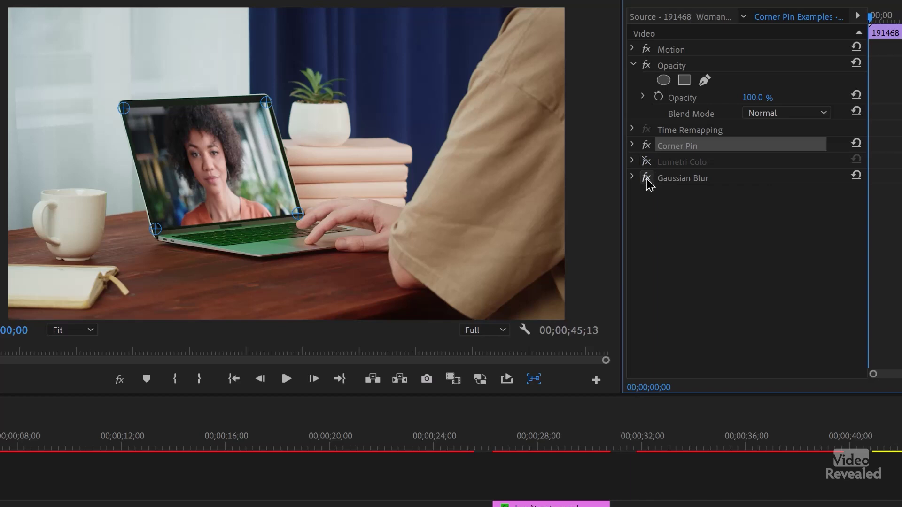
- Remove the Corner Pin, Lumetri Color and Gaussian Blur effects from the 191468_Woman_Face clip over the laptop shot
click(646, 179)
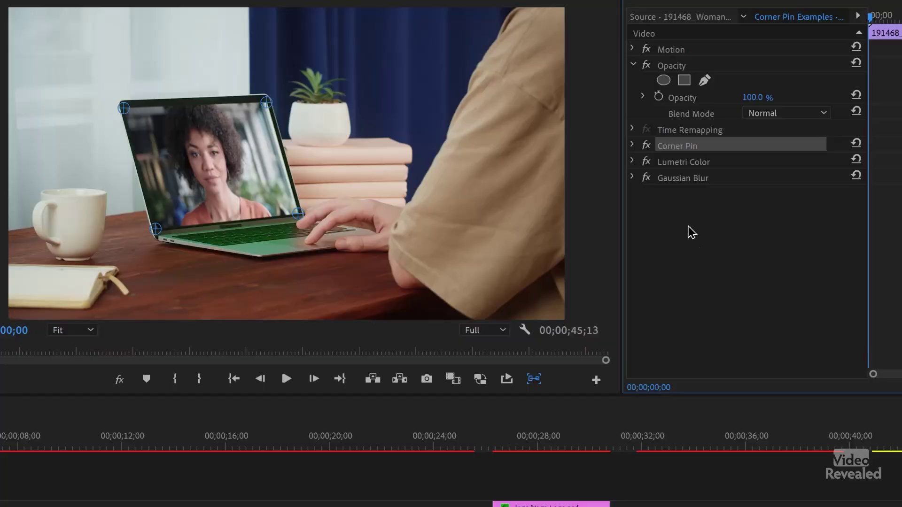
click(678, 146)
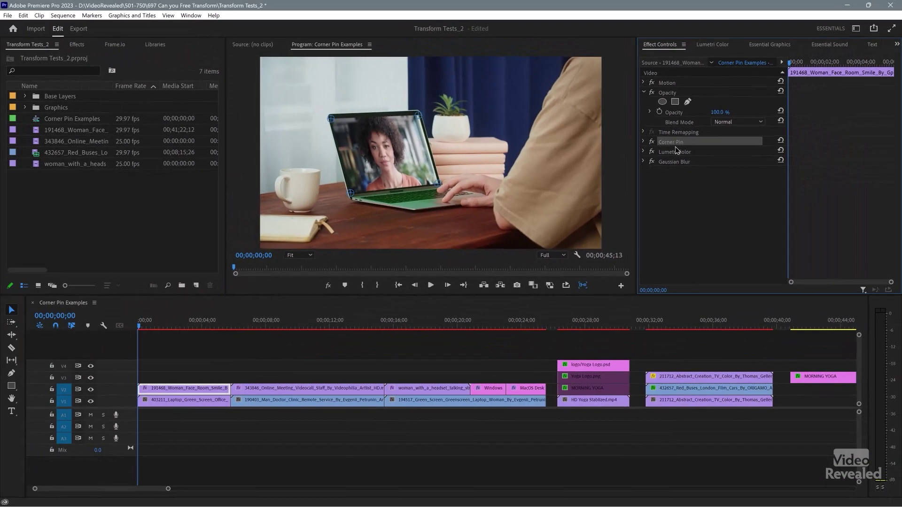
key(Delete)
key(Delete)
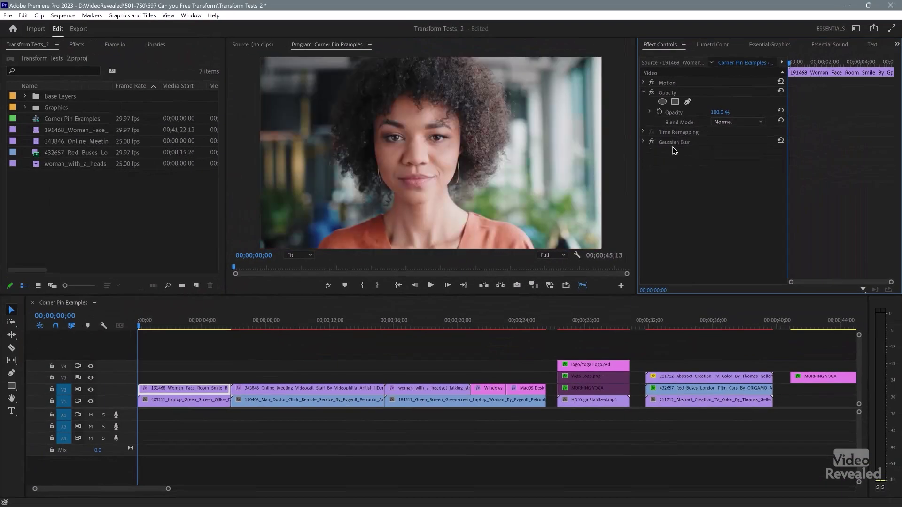
click(675, 142)
key(Delete)
click(178, 369)
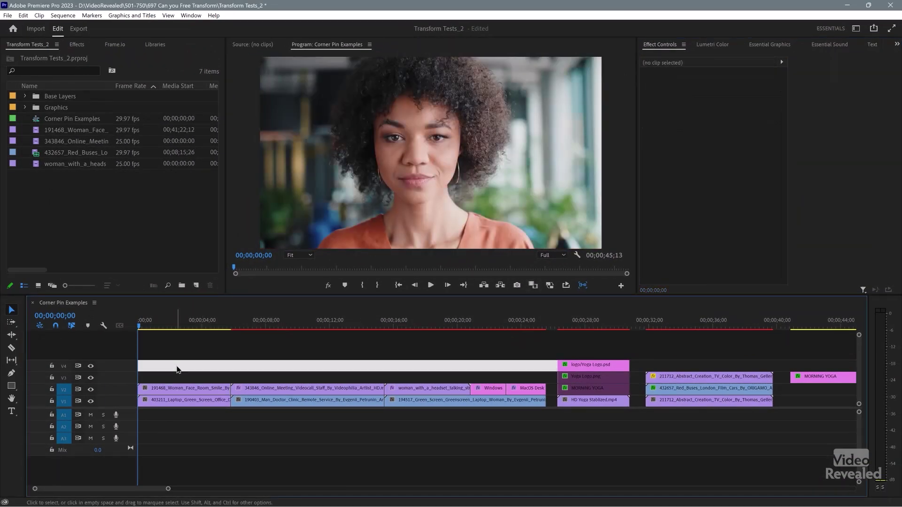
- Find the Corner Pin video effect and apply it to the 191468_Woman_Face clip on V2
click(174, 390)
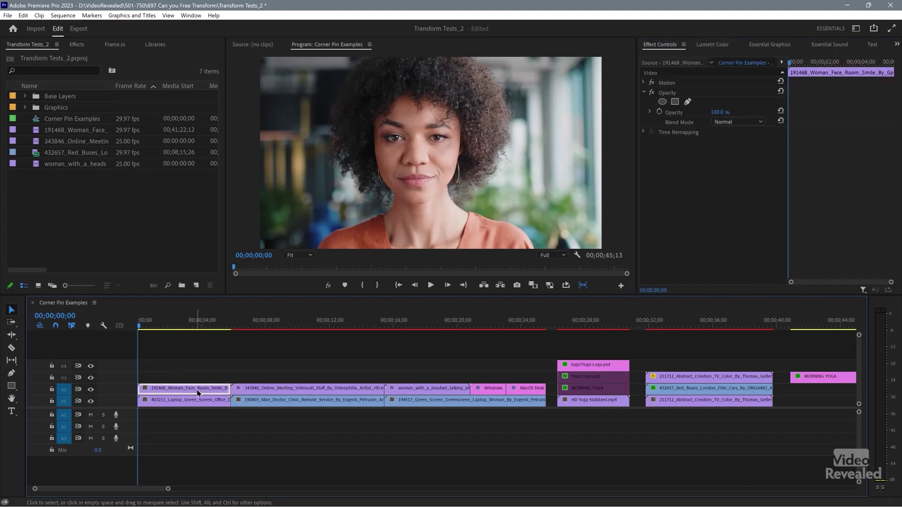
click(80, 47)
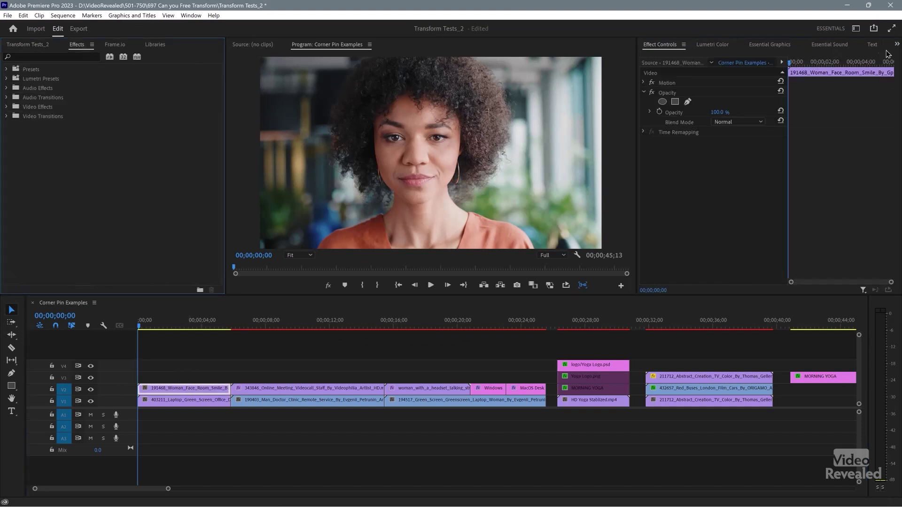
click(856, 28)
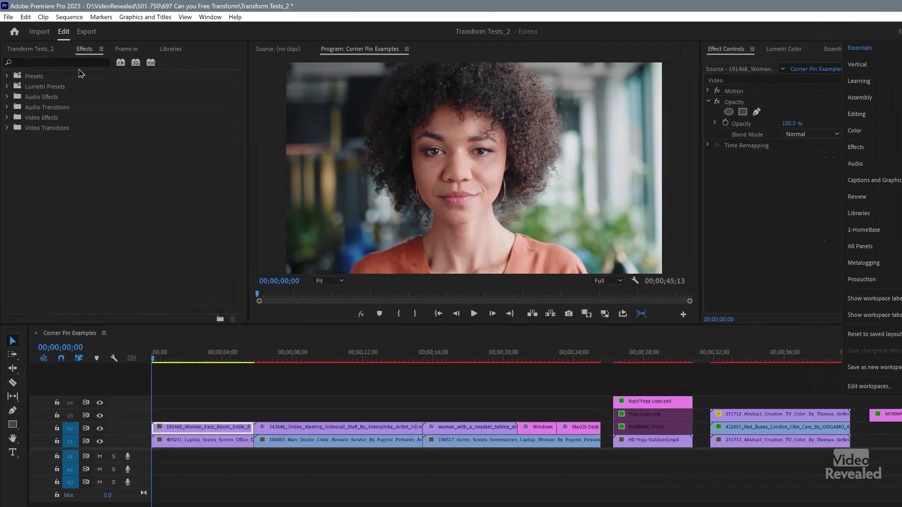
click(64, 56)
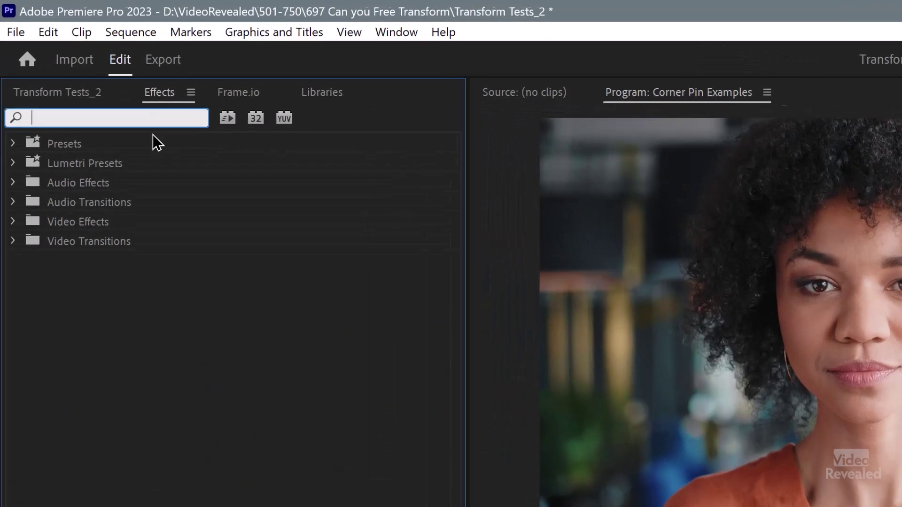
text(corner pi)
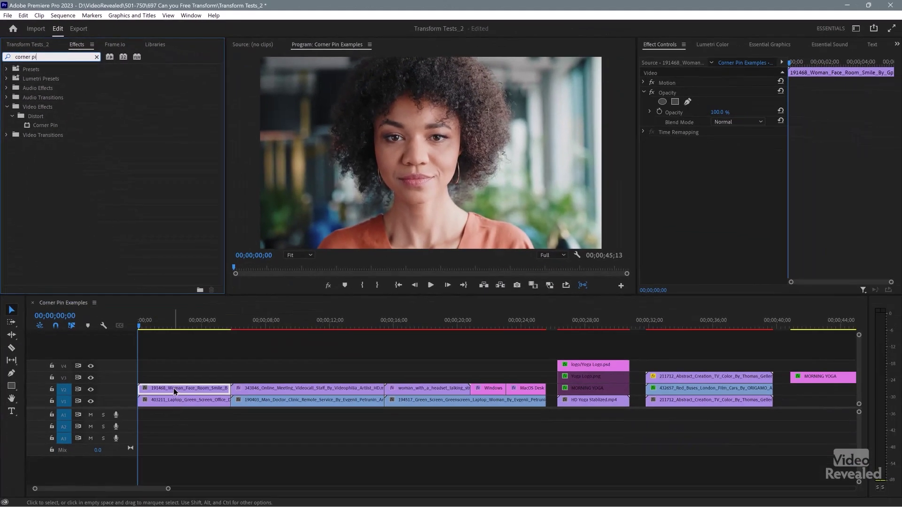
double_click(28, 126)
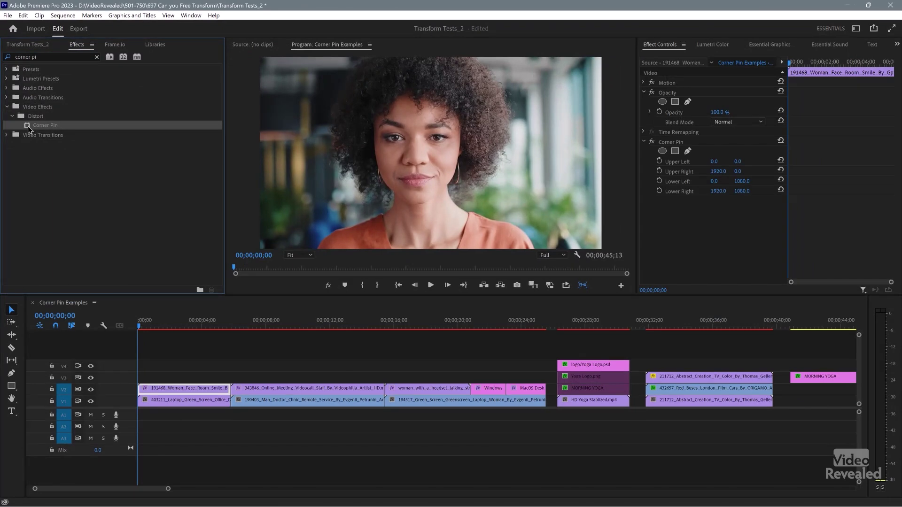
click(194, 367)
click(191, 388)
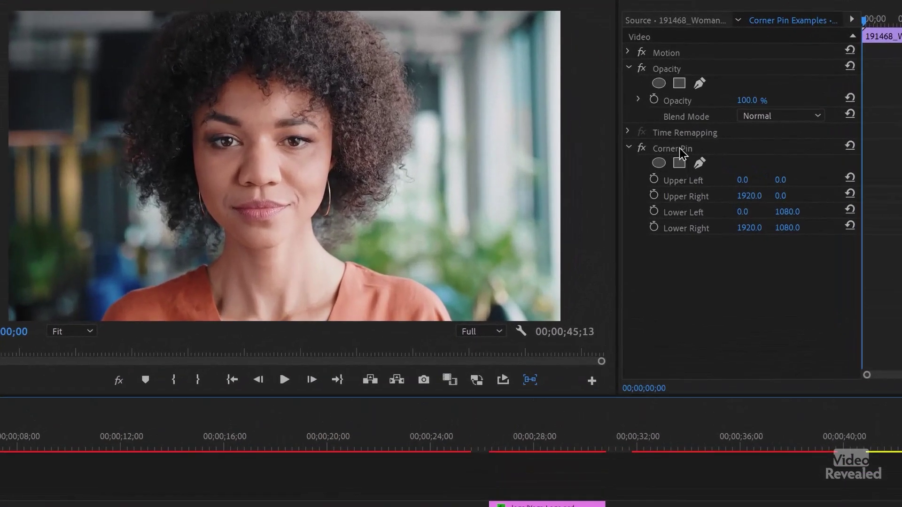
- Pin the clip to the laptop screen: Upper Left about 409, 351, Upper Right 890, 325, Lower Left 510, 768, Lower Right 1004, 705
click(671, 149)
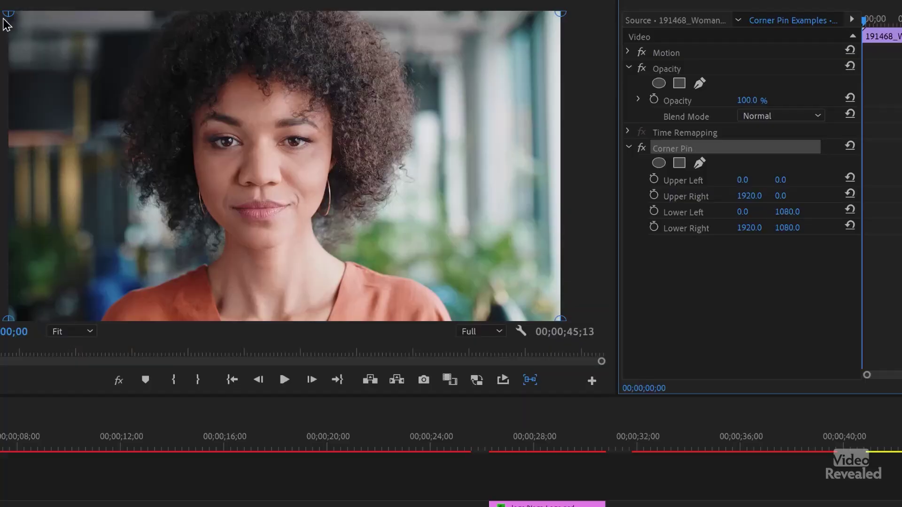
drag(8, 14, 126, 116)
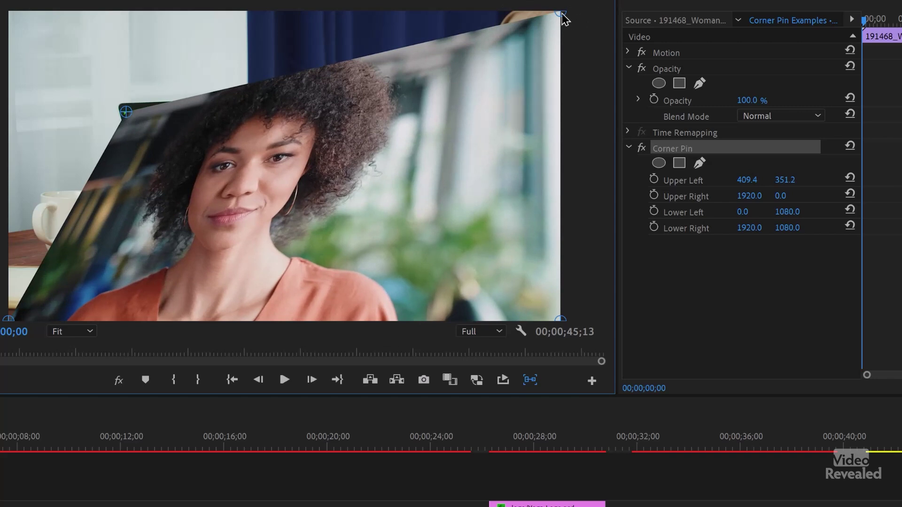
drag(561, 12, 264, 104)
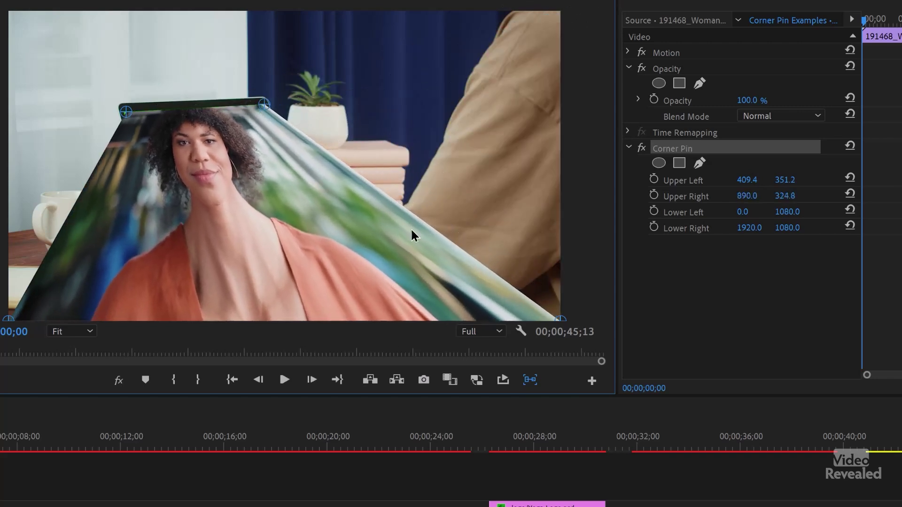
drag(469, 280, 299, 218)
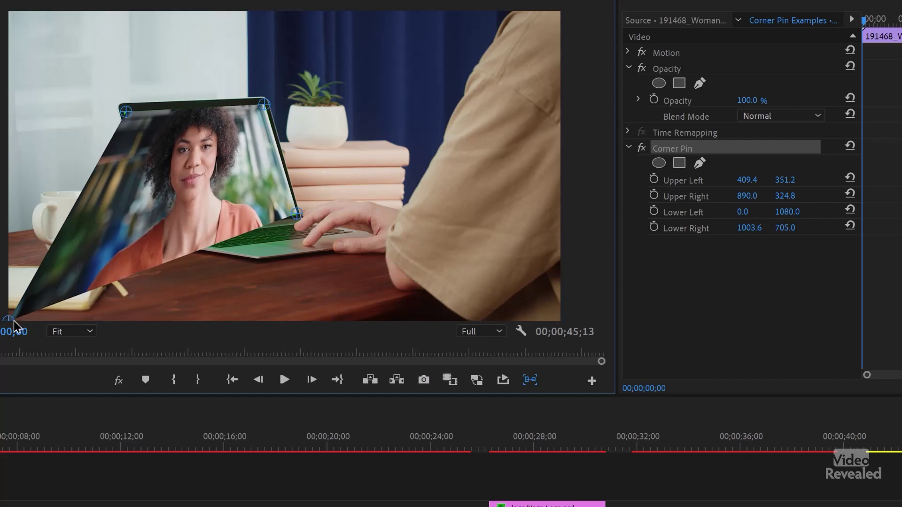
drag(54, 279, 157, 234)
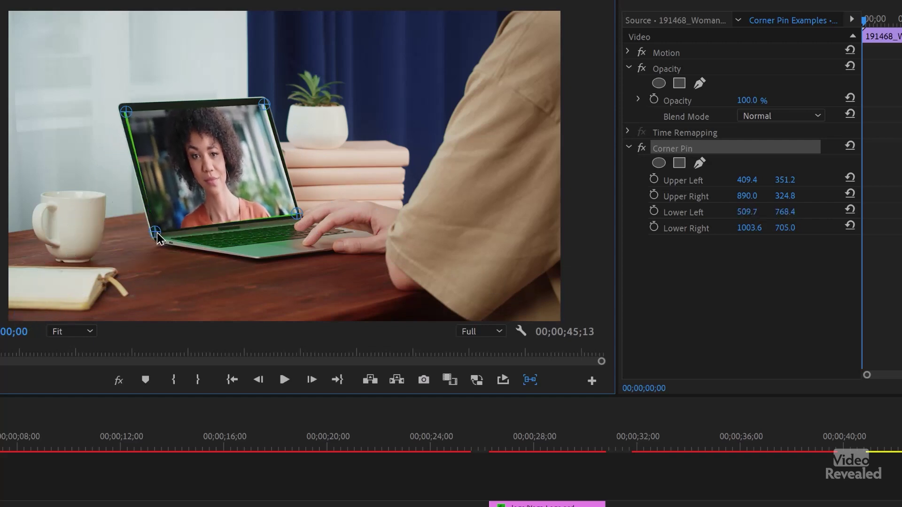
- Fine-tune the pinned corners to the laptop screen's edges: Upper Left about 399, 346, Upper Right 901, 322, Lower Left 515, 774
drag(127, 113, 125, 111)
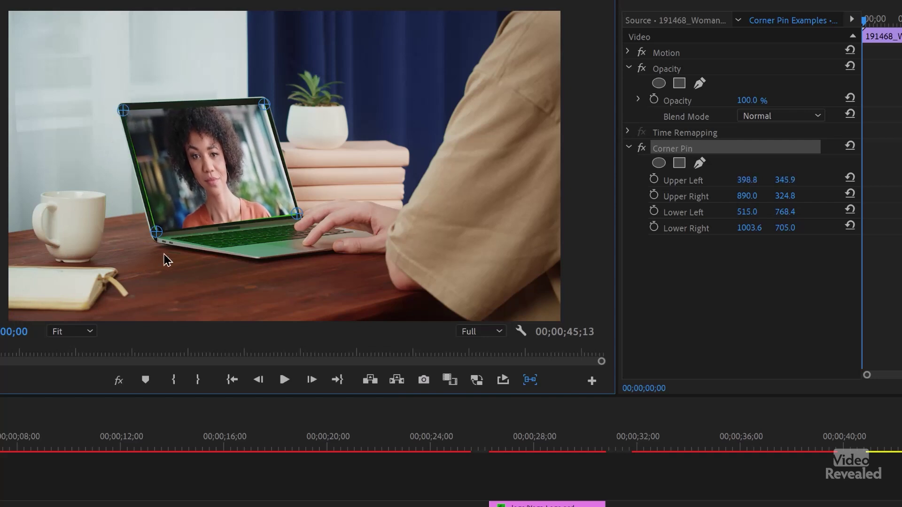
drag(160, 234, 157, 236)
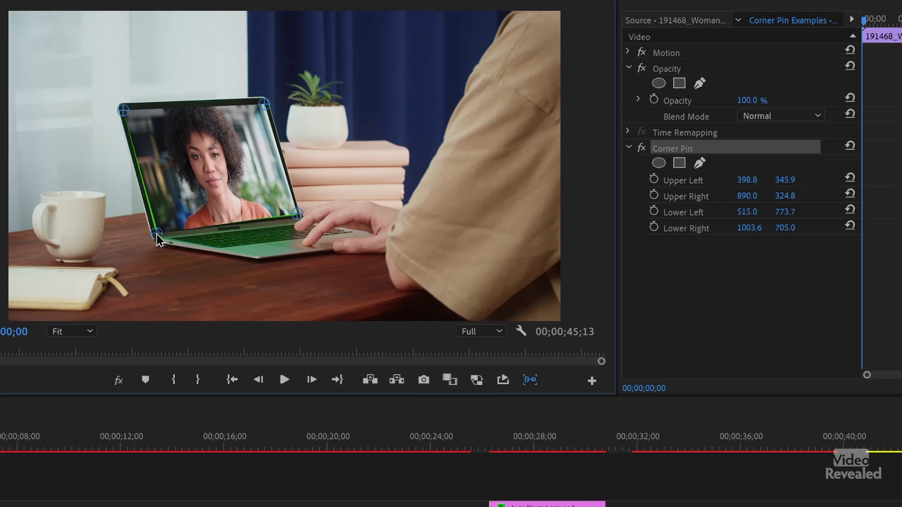
drag(266, 105, 268, 104)
right_click(695, 150)
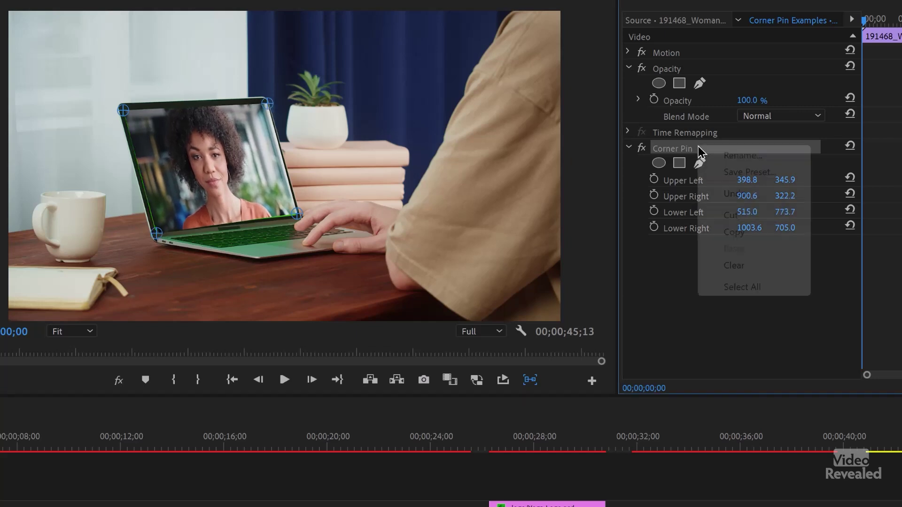
key(Escape)
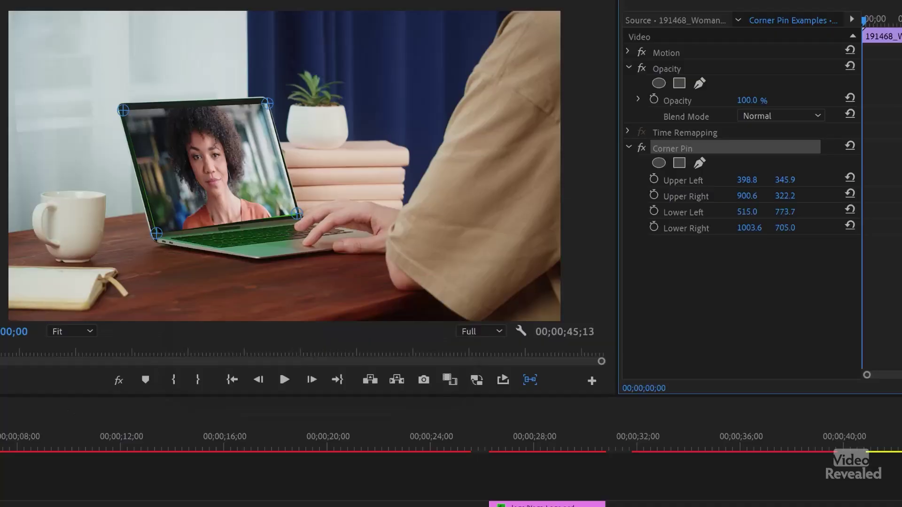
- In the TV composite at 00;00;34;11, disable the upper 211712_Abstract overlay clip and the 432657_Red_Buses clip
drag(24, 447, 106, 447)
click(226, 452)
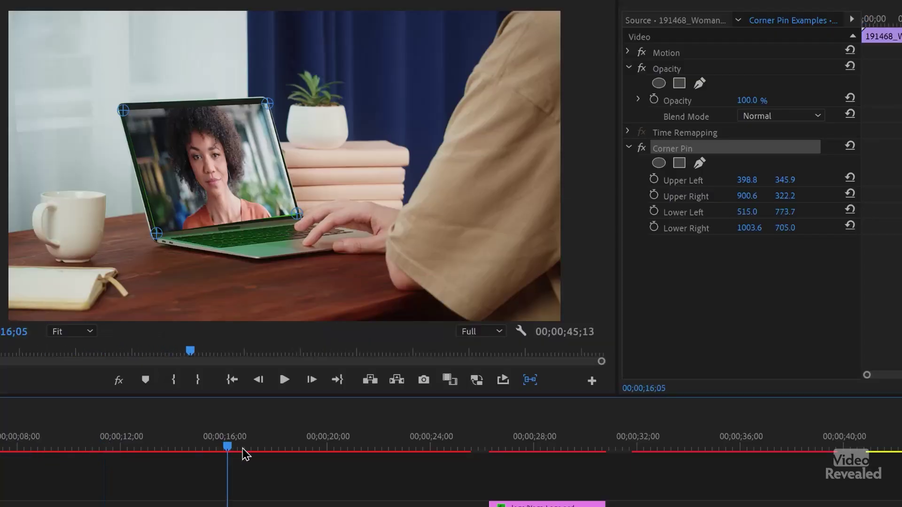
click(290, 452)
click(254, 498)
drag(296, 447, 439, 452)
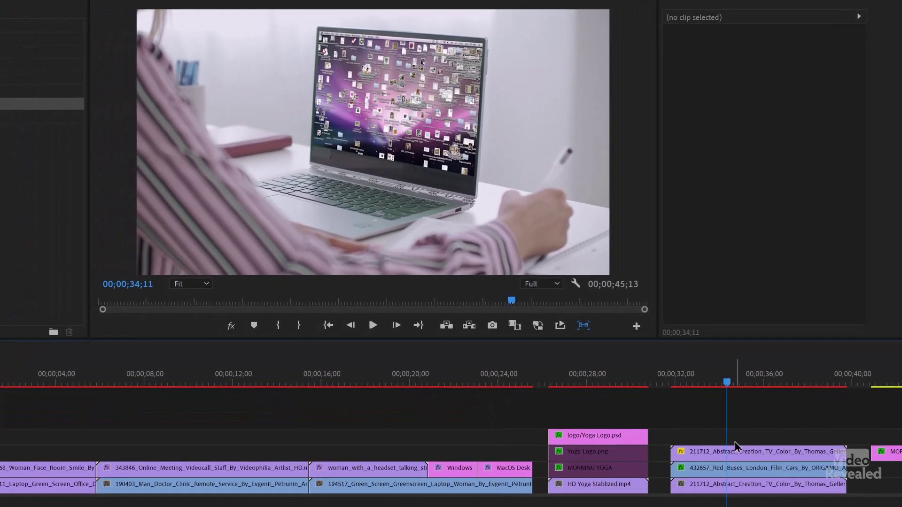
click(705, 454)
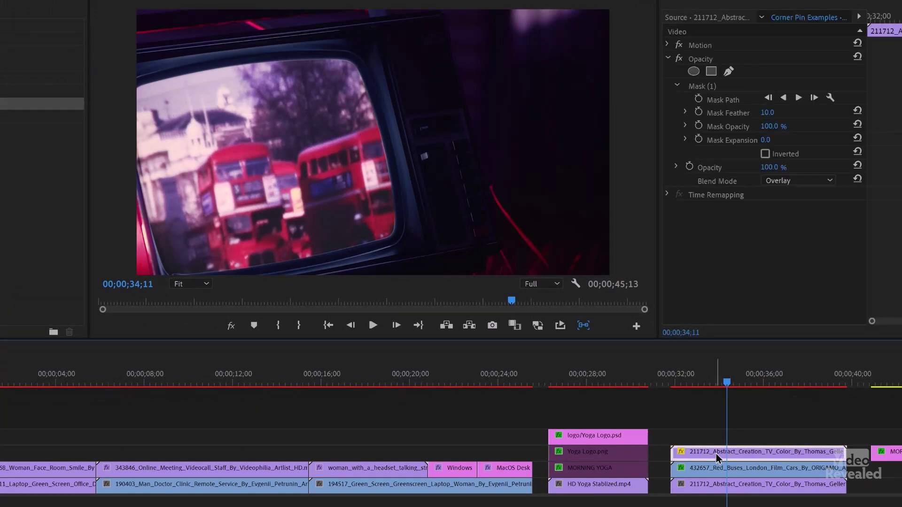
key(shift+e)
click(721, 469)
key(shift+e)
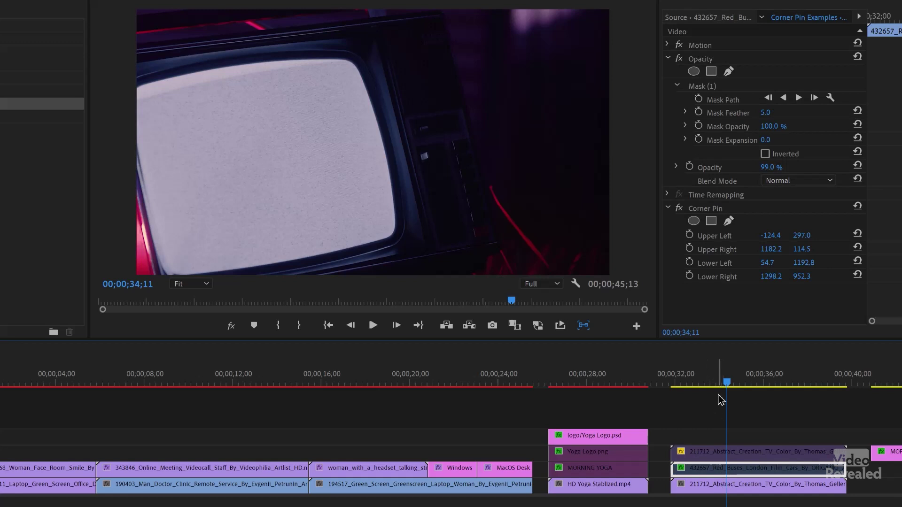
- Play the blank TV footage from the composite's start and view the video call and Morning Yoga examples for comparison
drag(713, 384, 675, 385)
key(space)
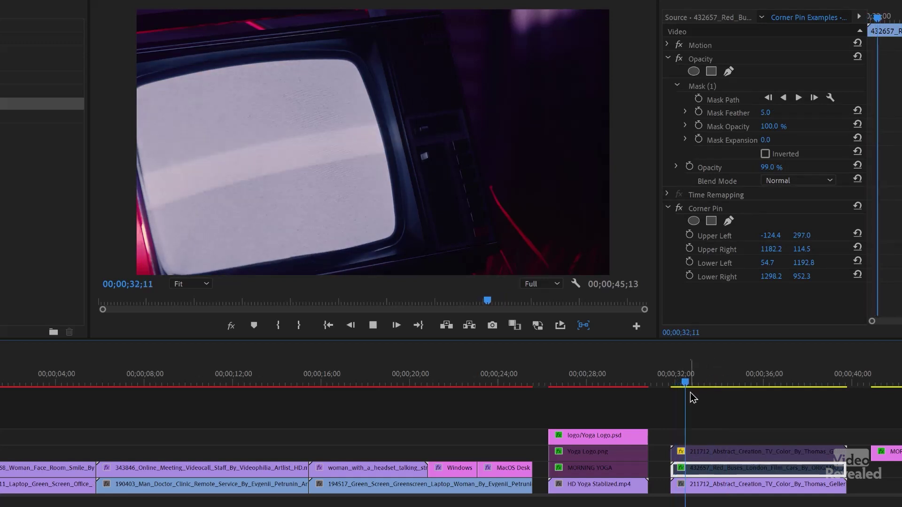
key(space)
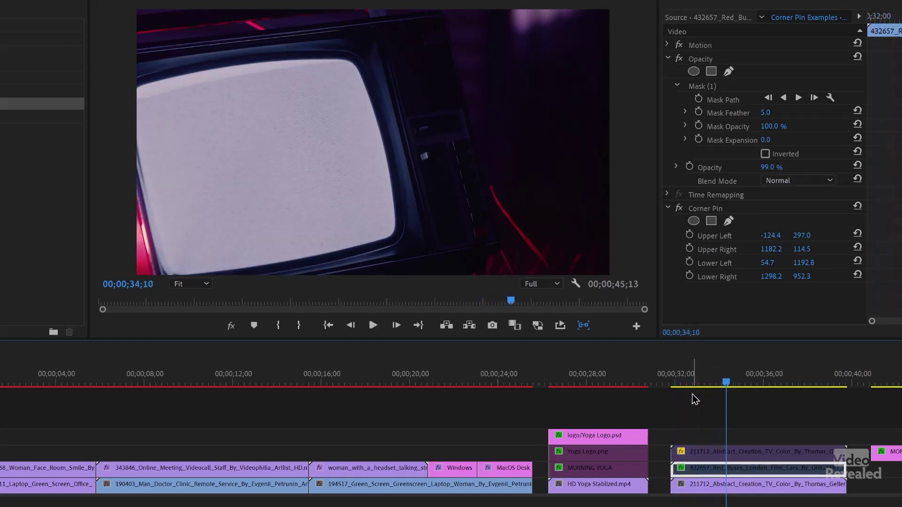
key(space)
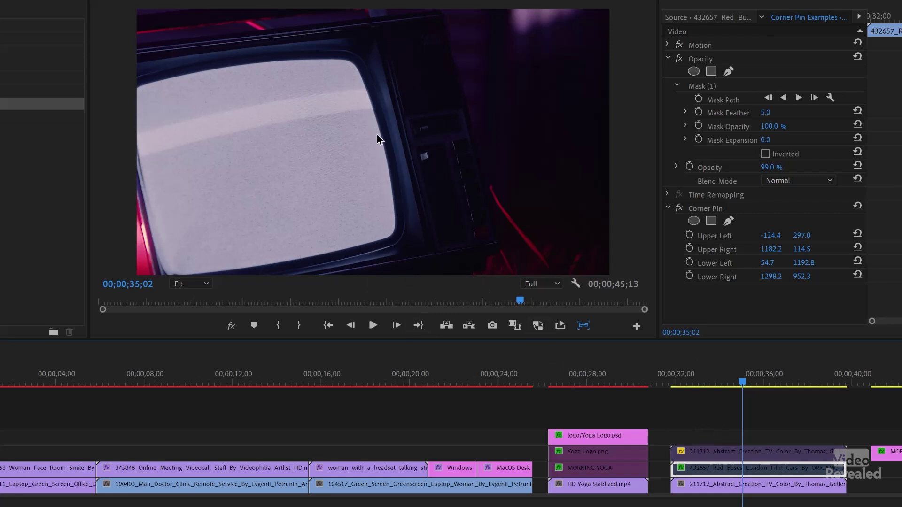
click(196, 381)
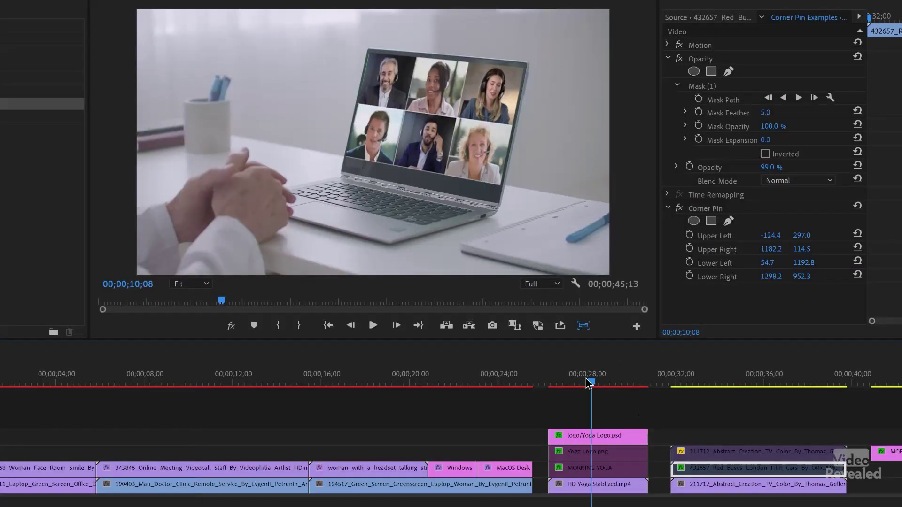
click(589, 383)
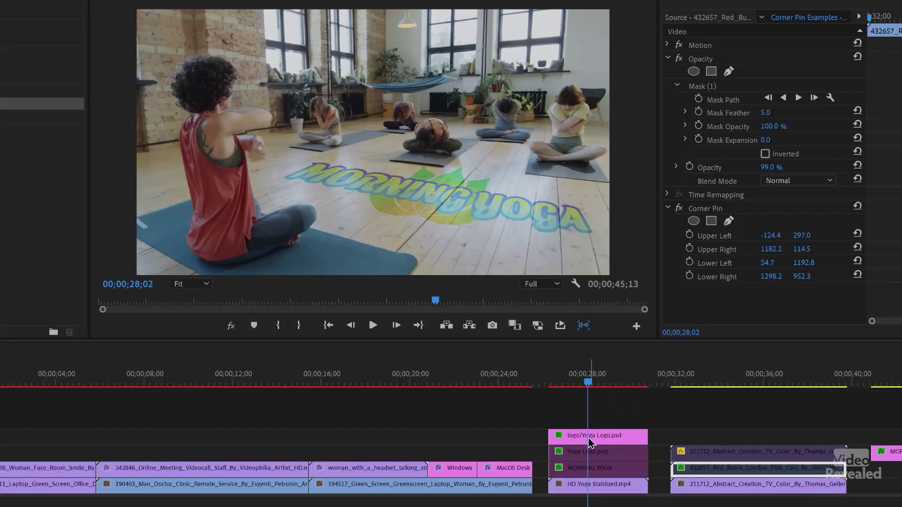
- Re-enable the 432657_Red_Buses clip in the TV composite and compare its picture with the opacity mask off and on
click(740, 376)
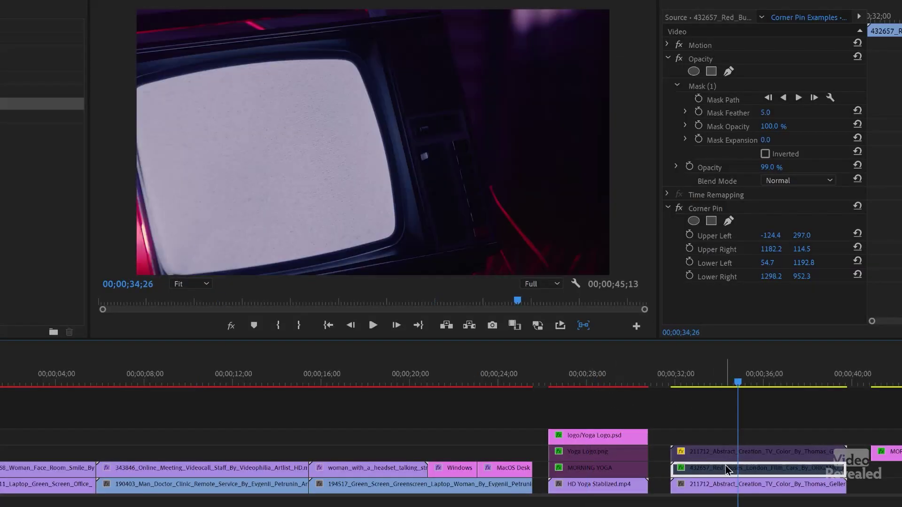
key(shift+e)
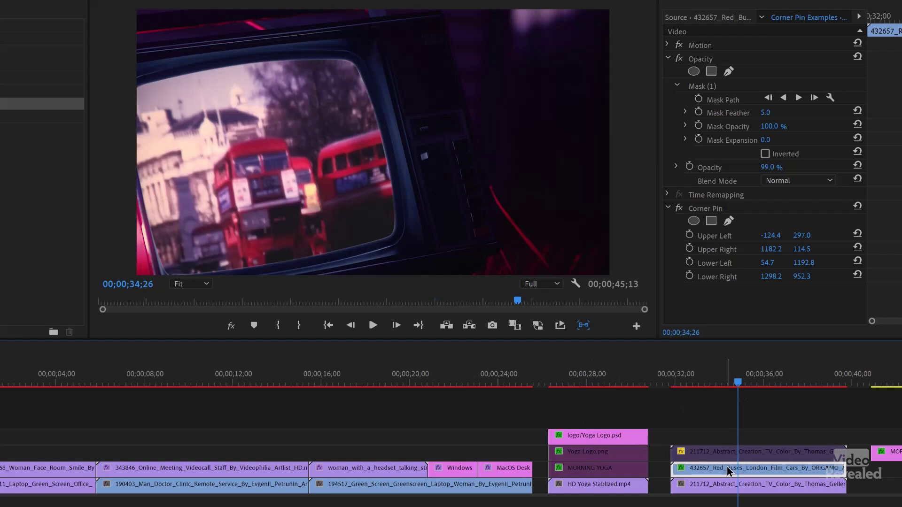
click(702, 87)
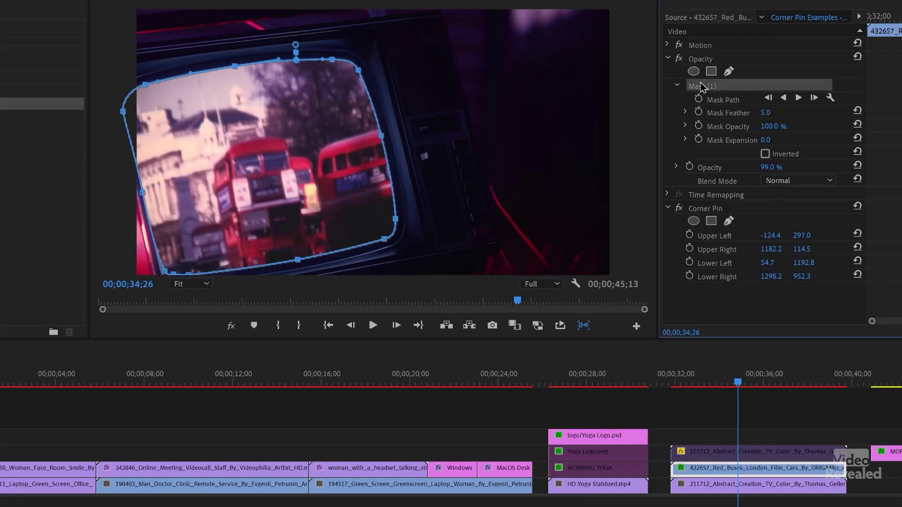
click(679, 59)
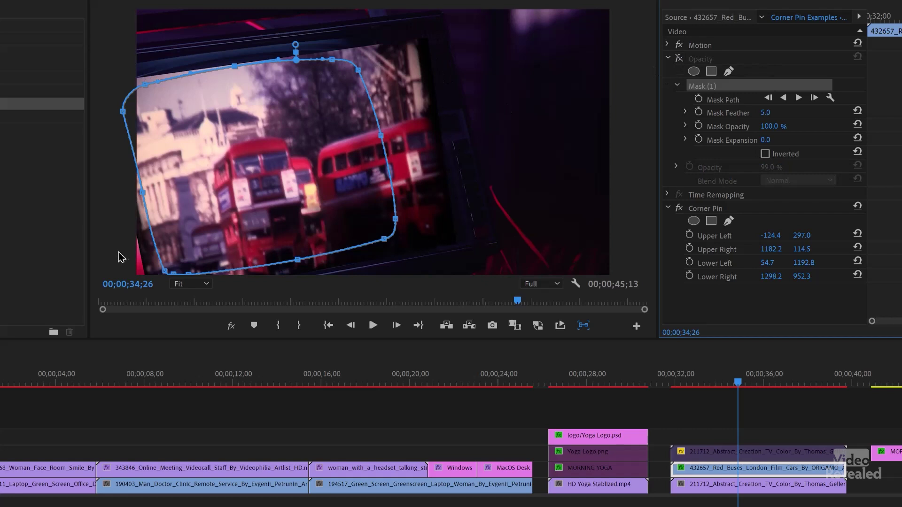
click(677, 60)
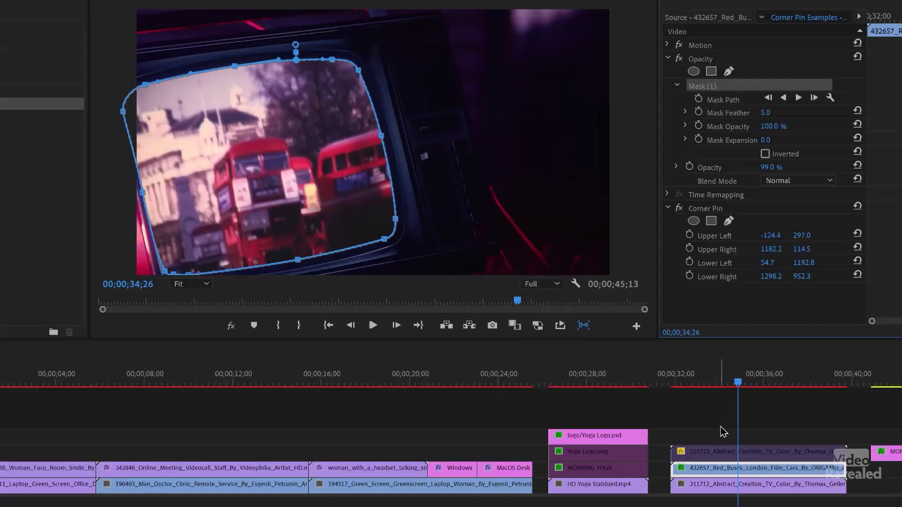
click(722, 432)
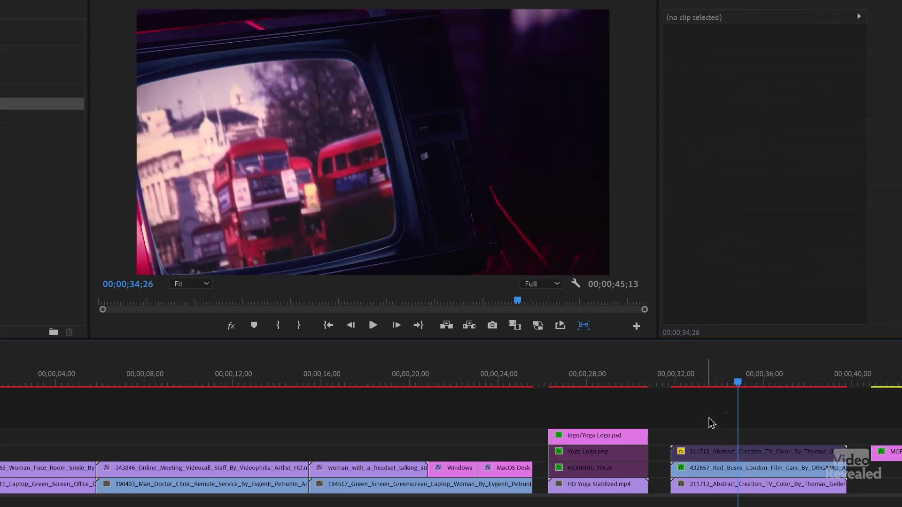
- Disable the 432657_Red_Buses clip in the TV composite around 00;00;34;00 and play the blank TV footage
click(720, 384)
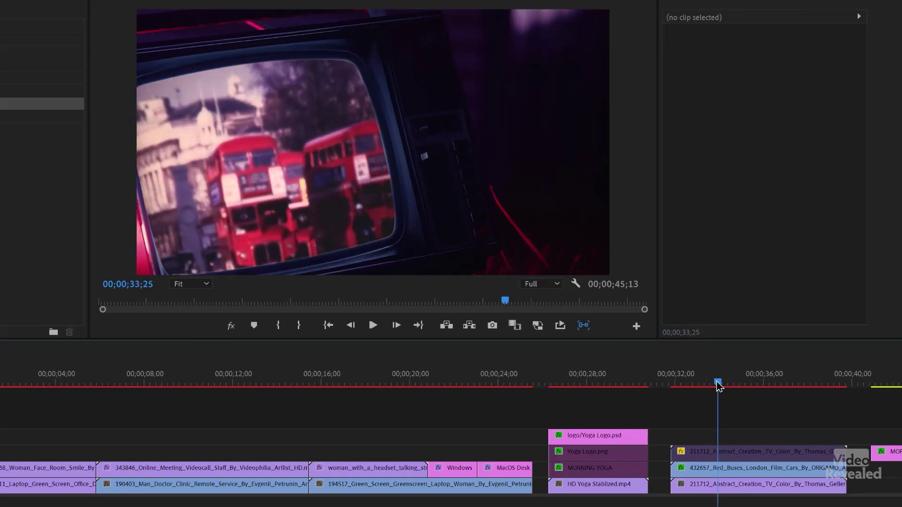
click(706, 471)
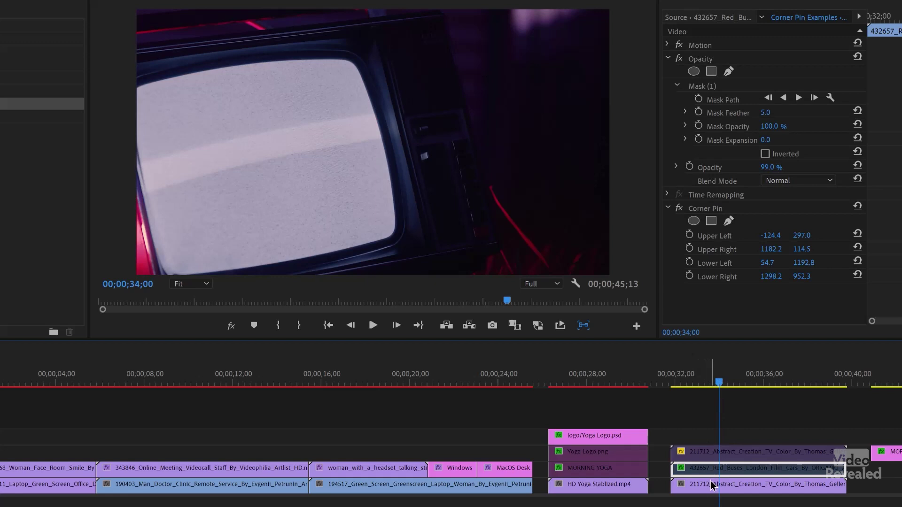
key(space)
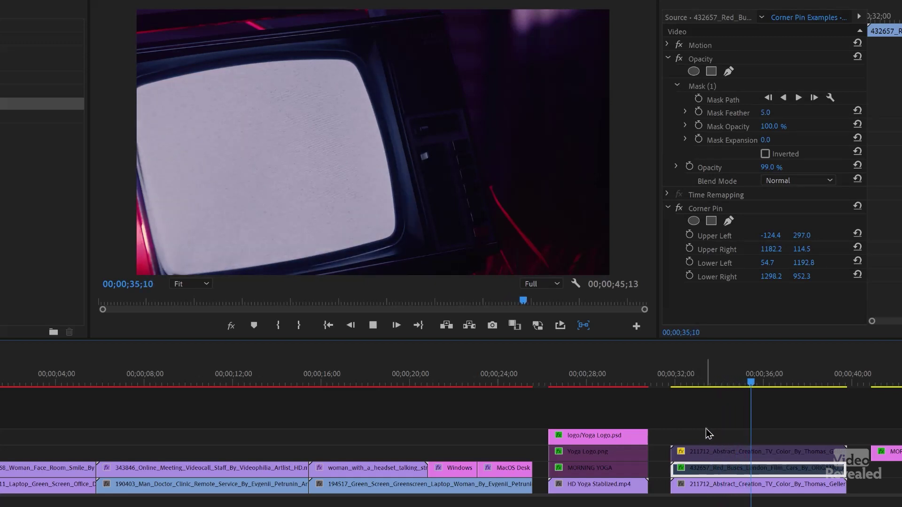
key(space)
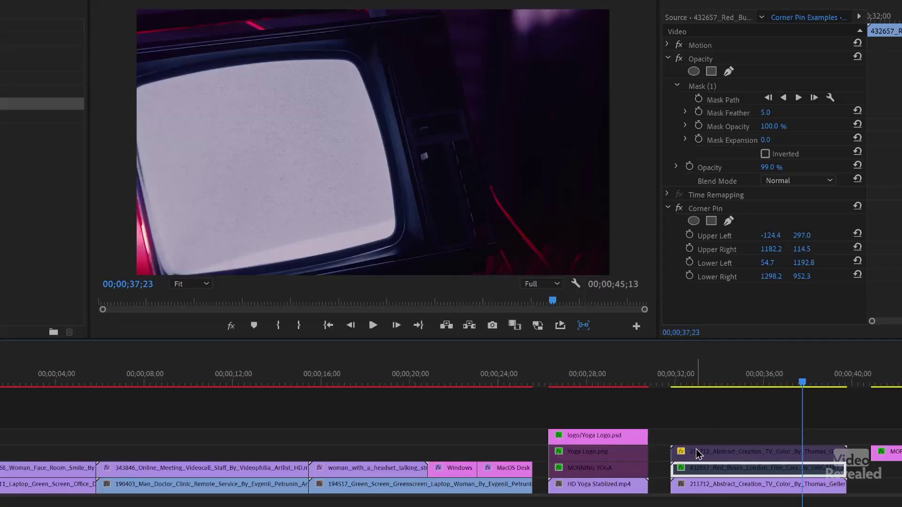
- At 00;00;32;19, re-enable the 432657_Red_Buses clip and the upper 211712_Abstract overlay clip in the TV composite
click(698, 453)
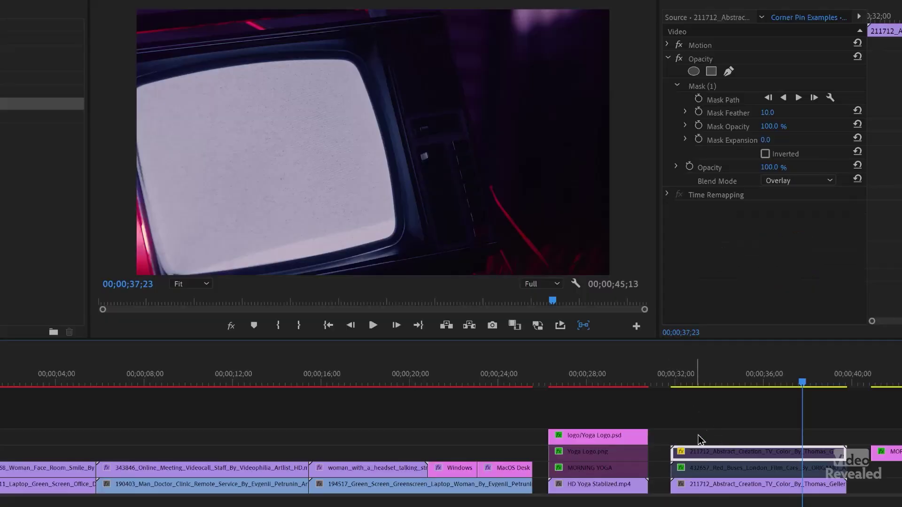
click(689, 378)
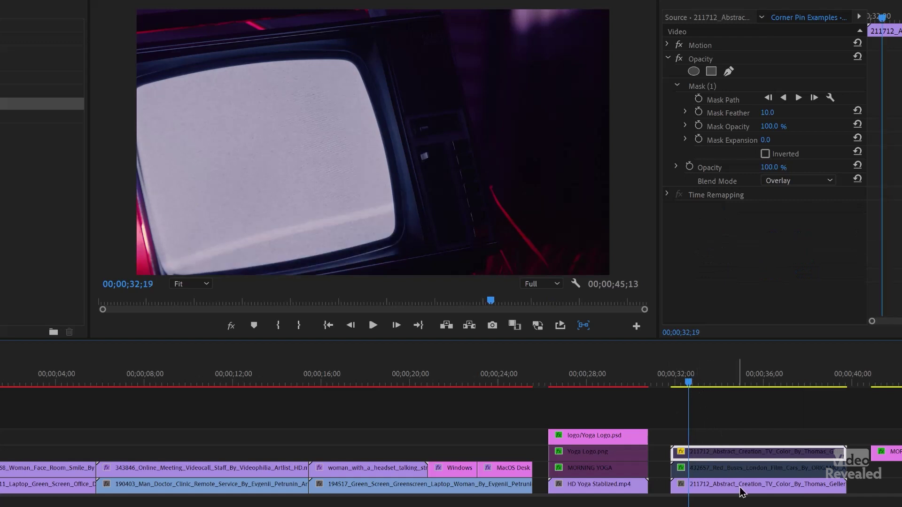
click(727, 475)
key(shift+e)
click(700, 456)
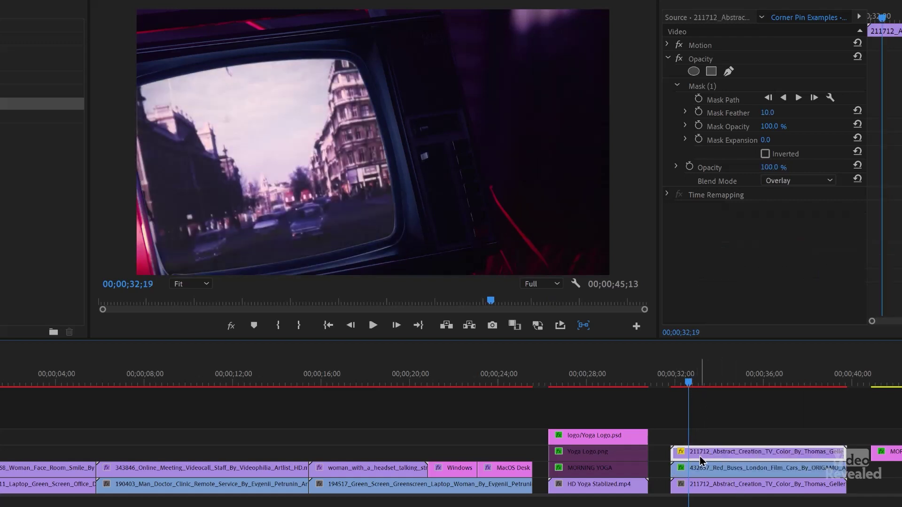
- Compare the TV picture with the upper 211712_Abstract clip's Opacity effect off and on, and display its mask outline
click(679, 59)
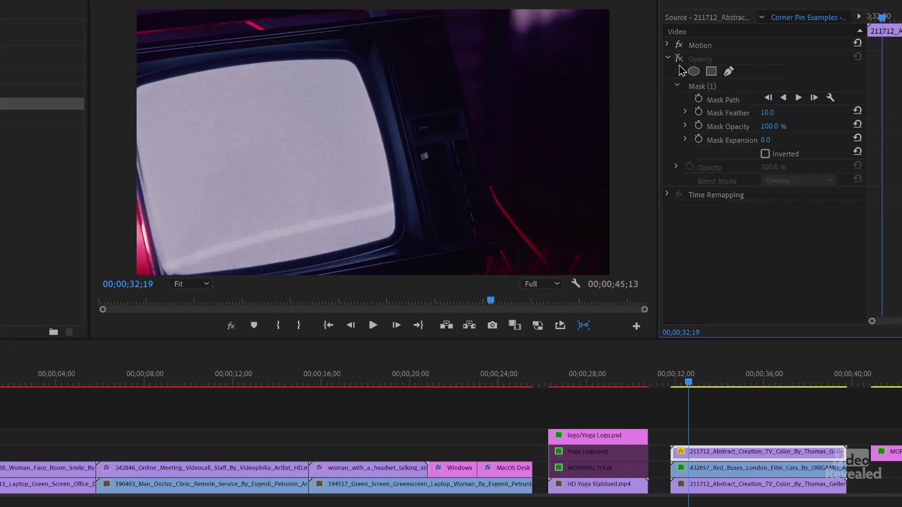
click(713, 87)
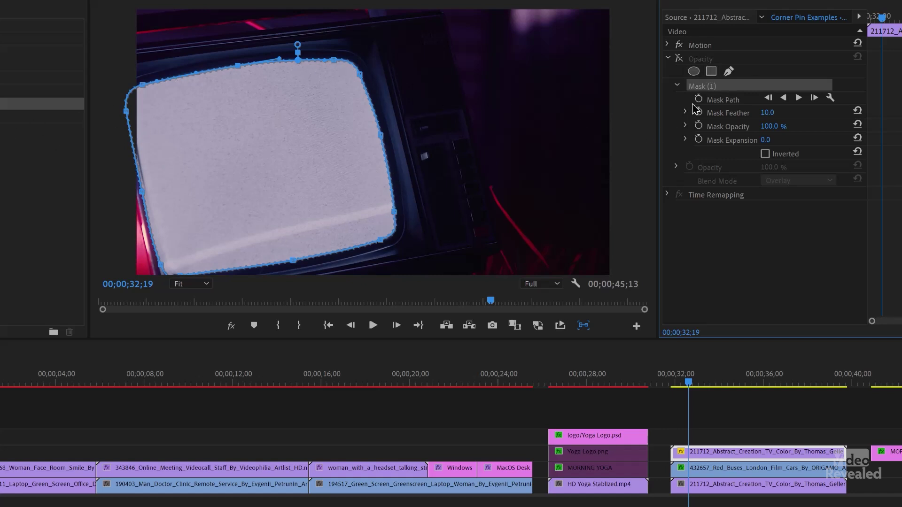
click(679, 59)
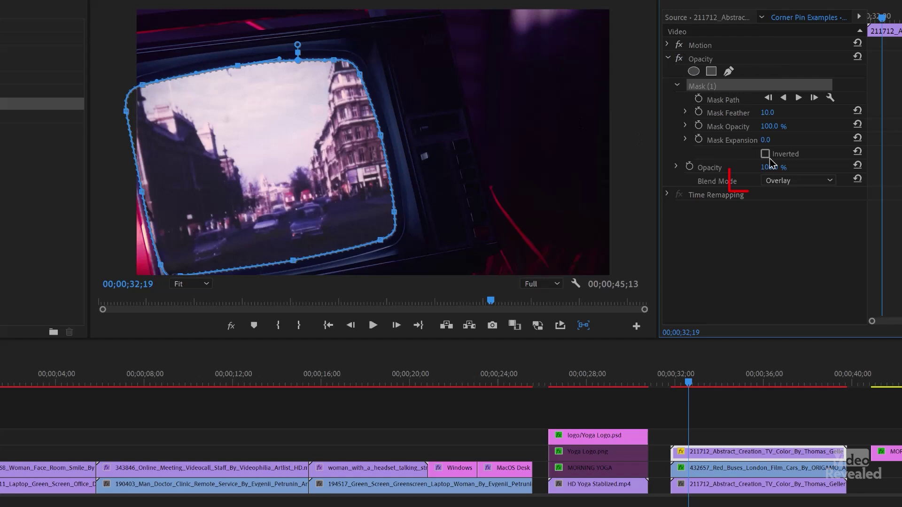
- Switch the upper 211712_Abstract clip's blend mode to Normal for comparison and set it back to Overlay
click(789, 186)
click(801, 197)
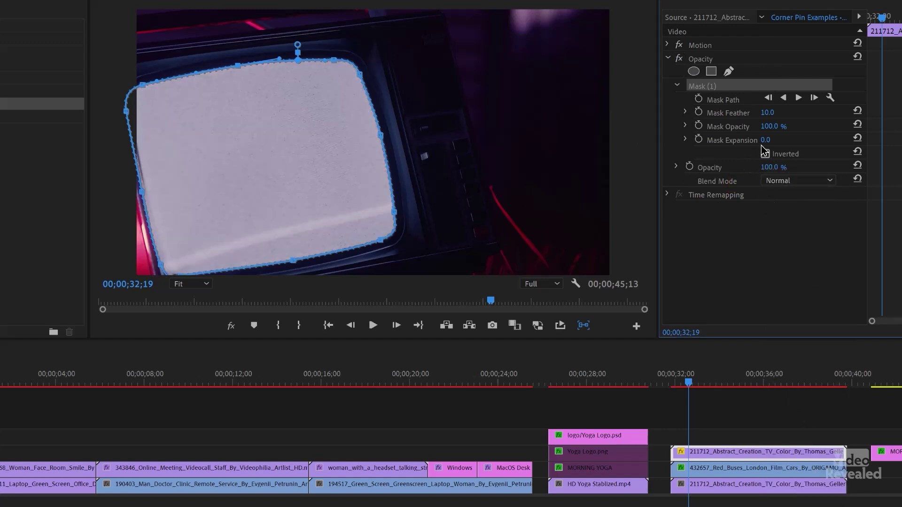
click(790, 182)
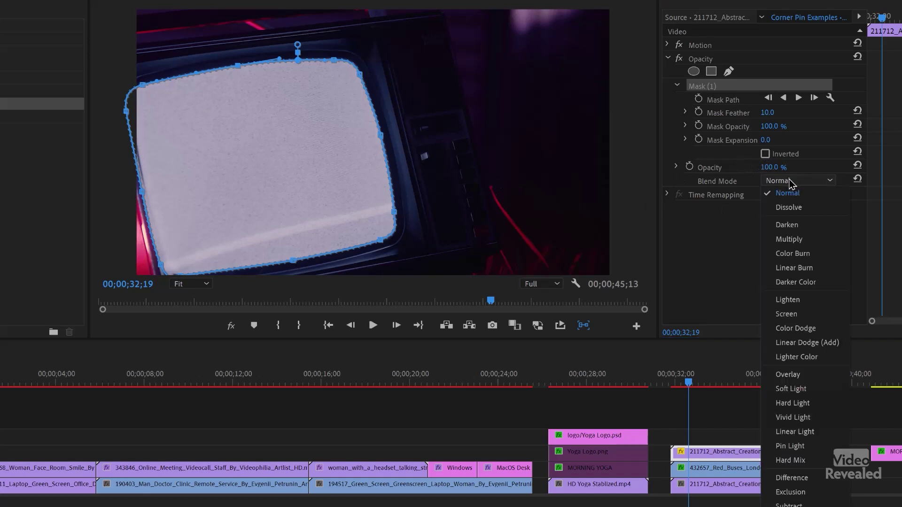
click(808, 376)
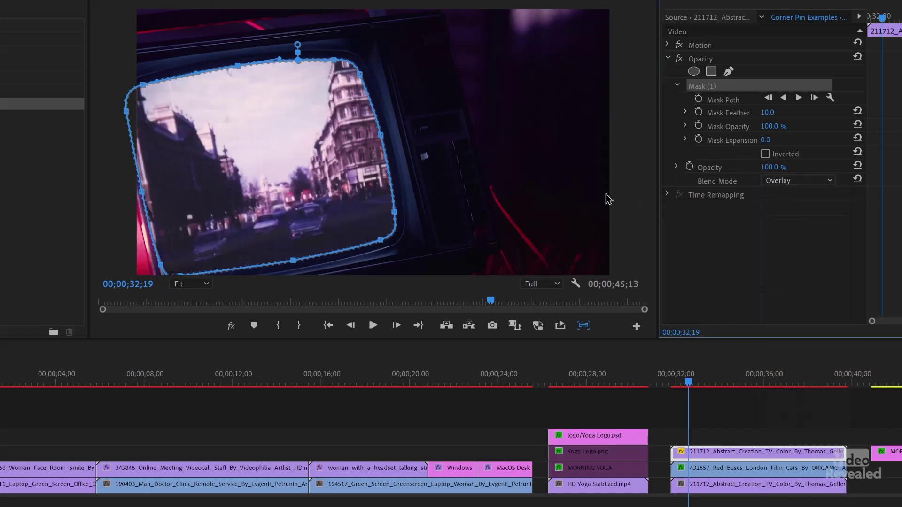
- Play the finished TV composite, view it full screen, and return to the editing workspace at 00;00;36;16
key(space)
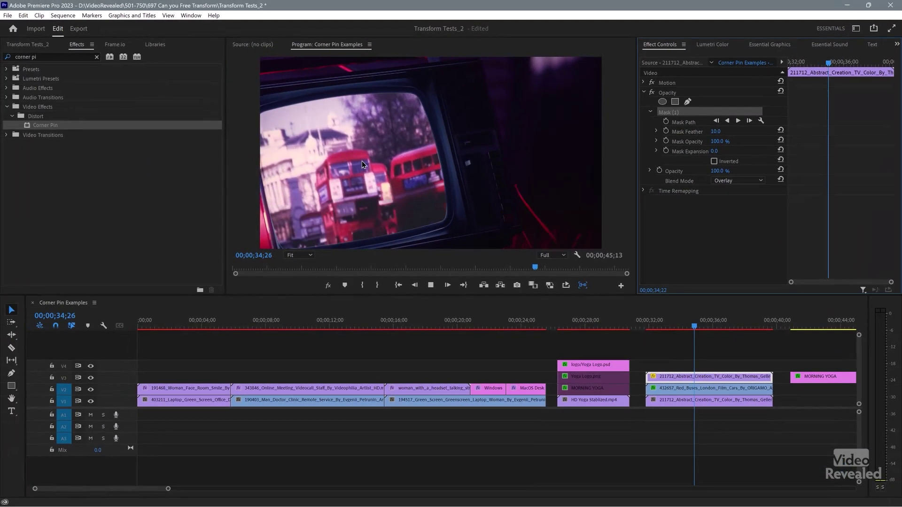
key(space)
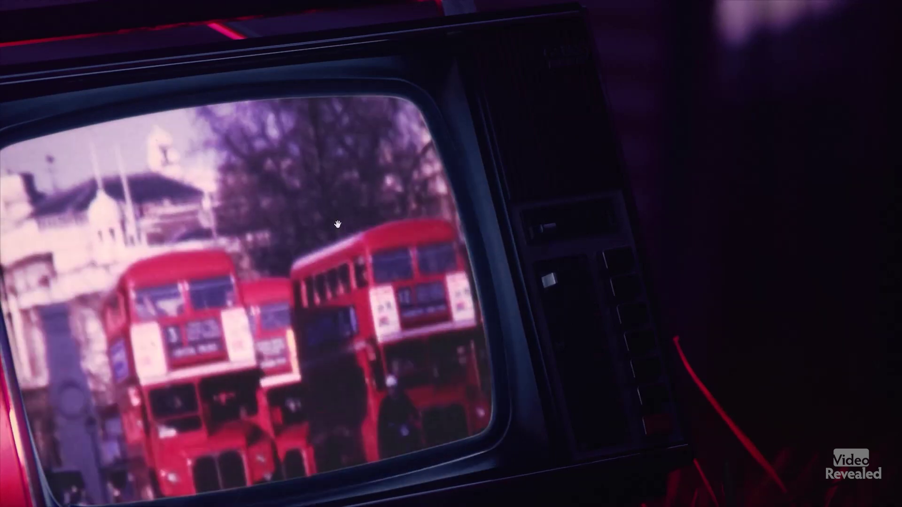
key(ctrl+grave)
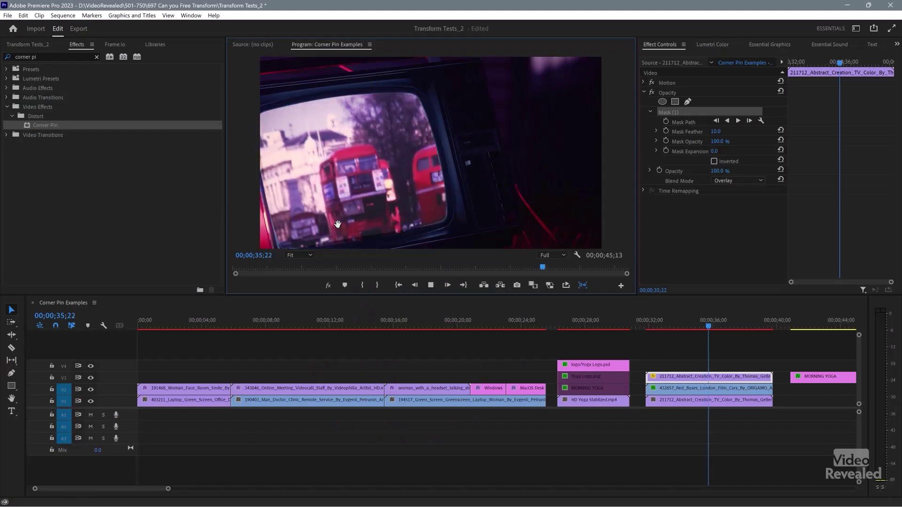
key(space)
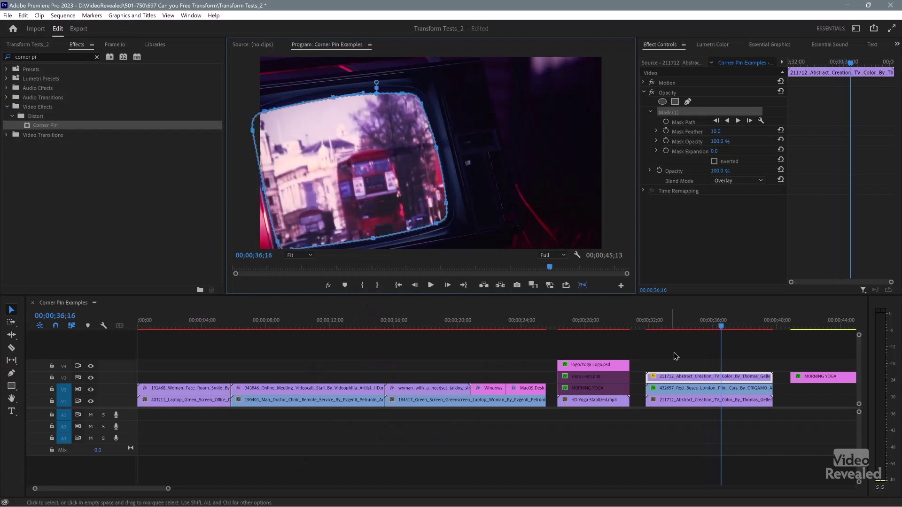
scroll(674, 356, right, 3)
click(509, 321)
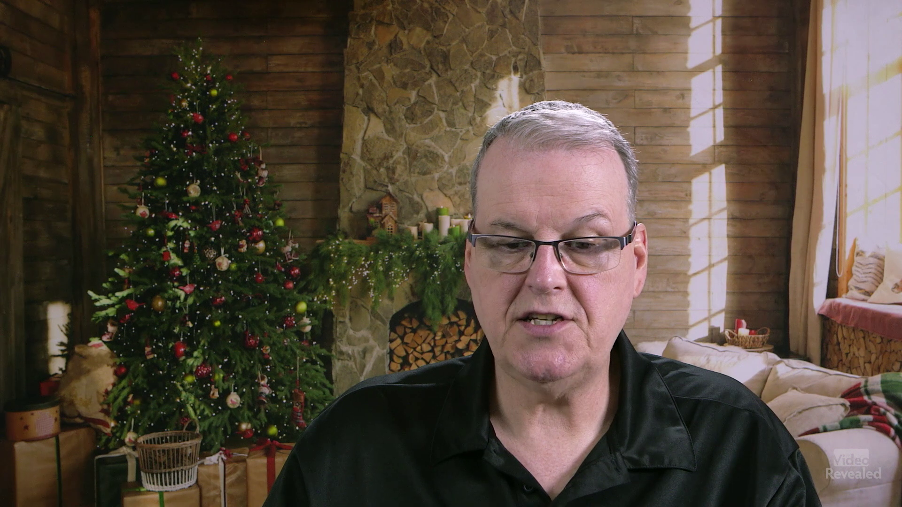